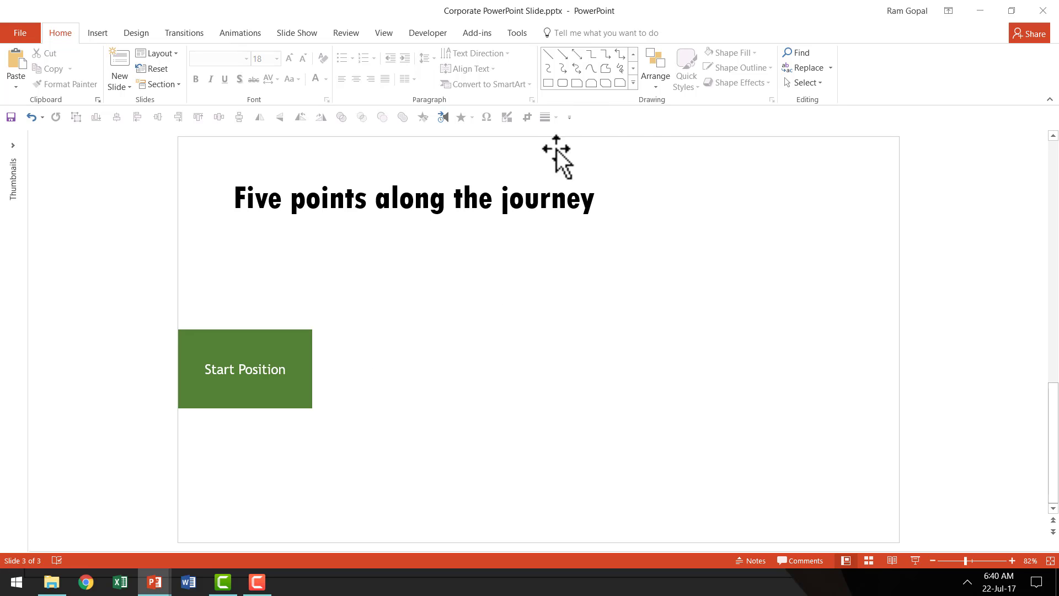
Expand the Shapes gallery to show every drawable shape.
click(634, 83)
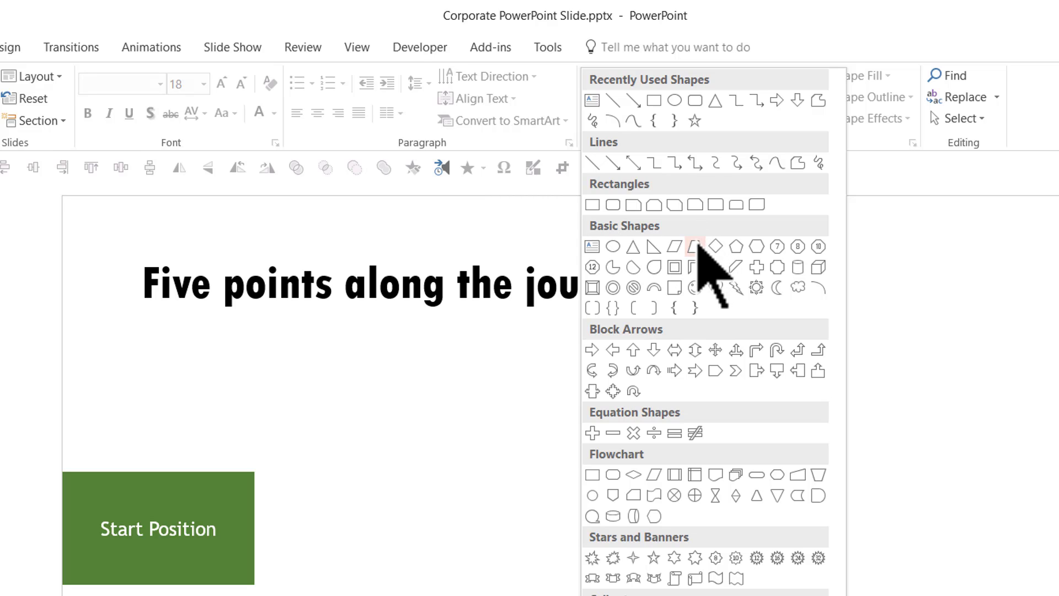
Draw a trapezoid and rotate it right 90°.
click(693, 246)
drag(352, 444, 503, 508)
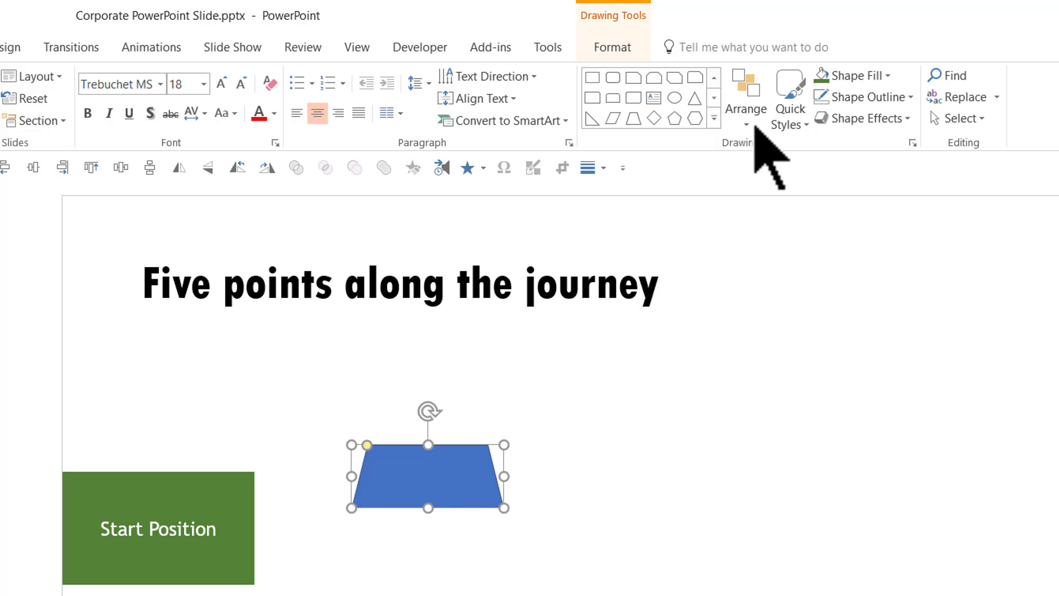
click(759, 129)
mouse_move(796, 401)
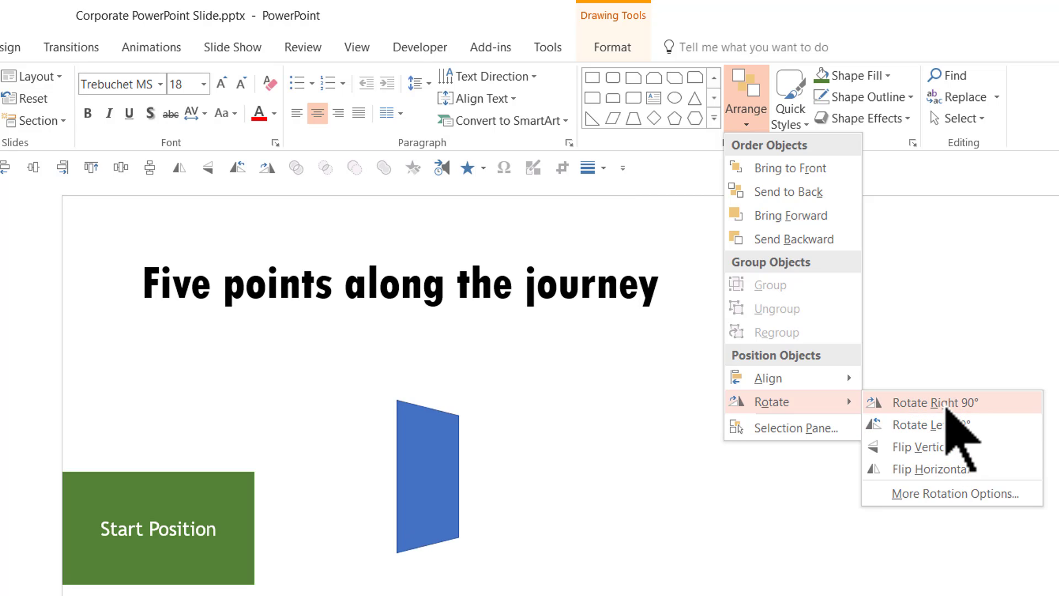
click(945, 407)
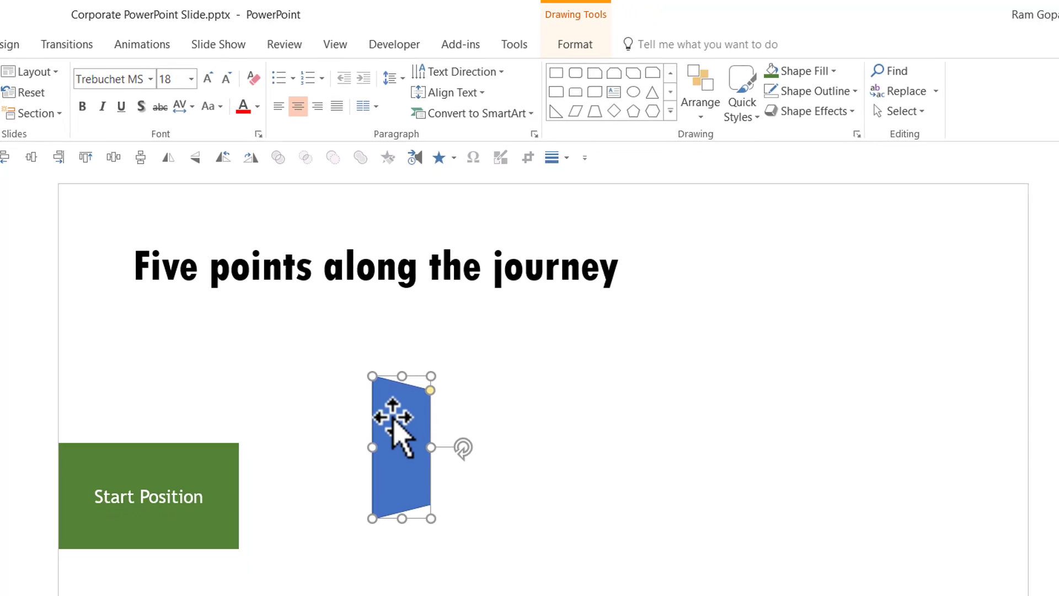
Fit the trapezoid against the Start Position block's right edge, matching its height and narrowing it.
drag(393, 420, 258, 464)
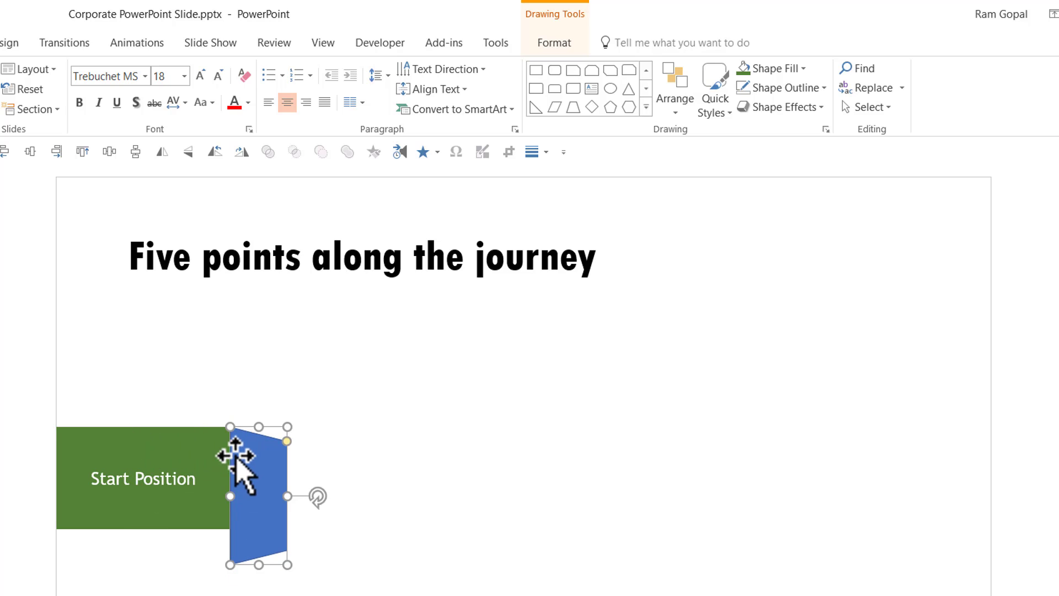
drag(258, 564, 256, 530)
drag(285, 478, 266, 478)
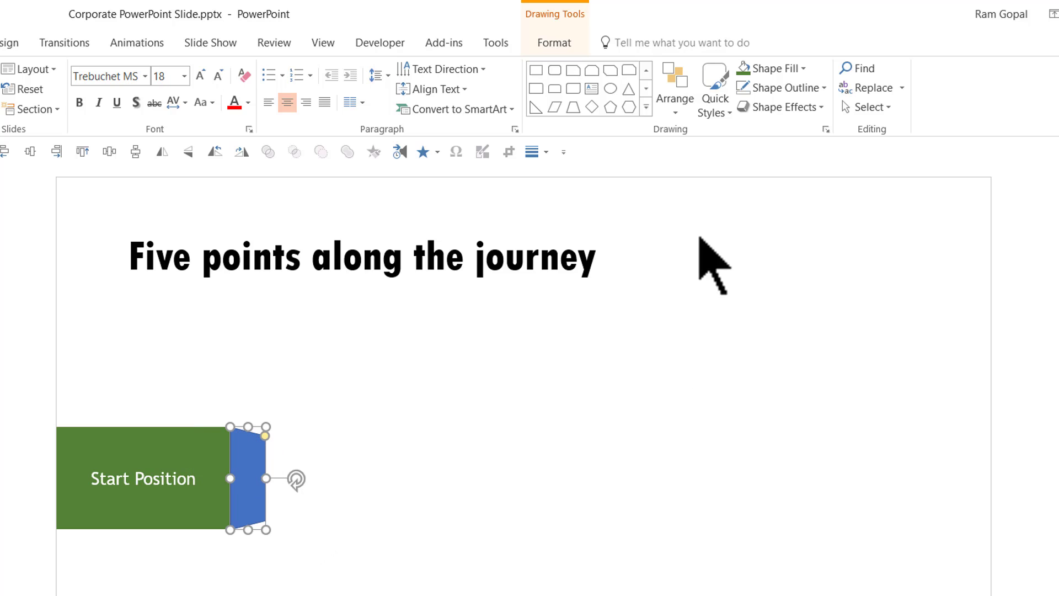
click(779, 72)
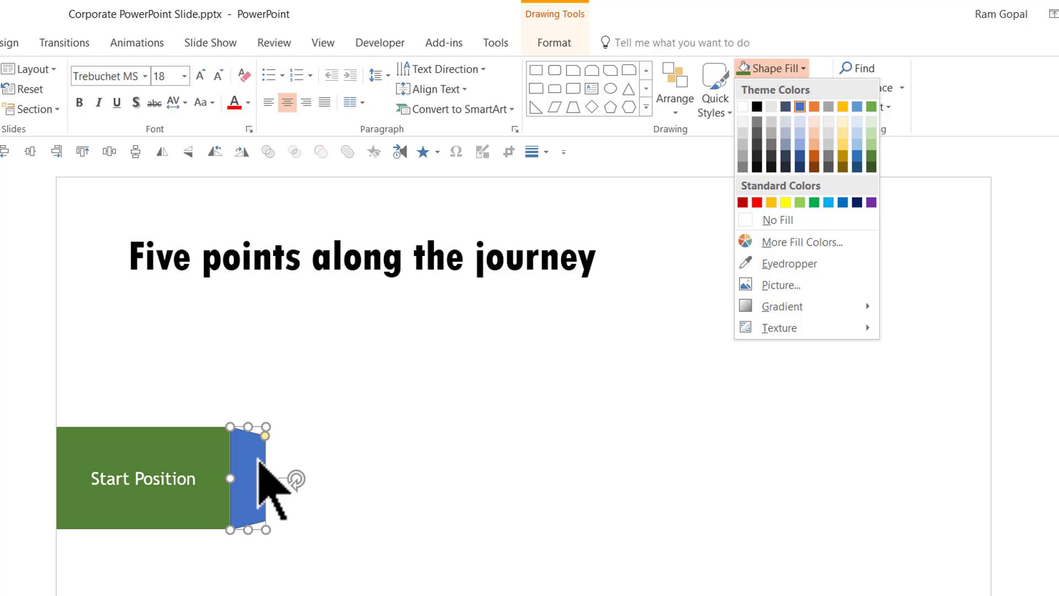
Fill the side trapezoid with the darkest theme green and give it no outline.
click(871, 167)
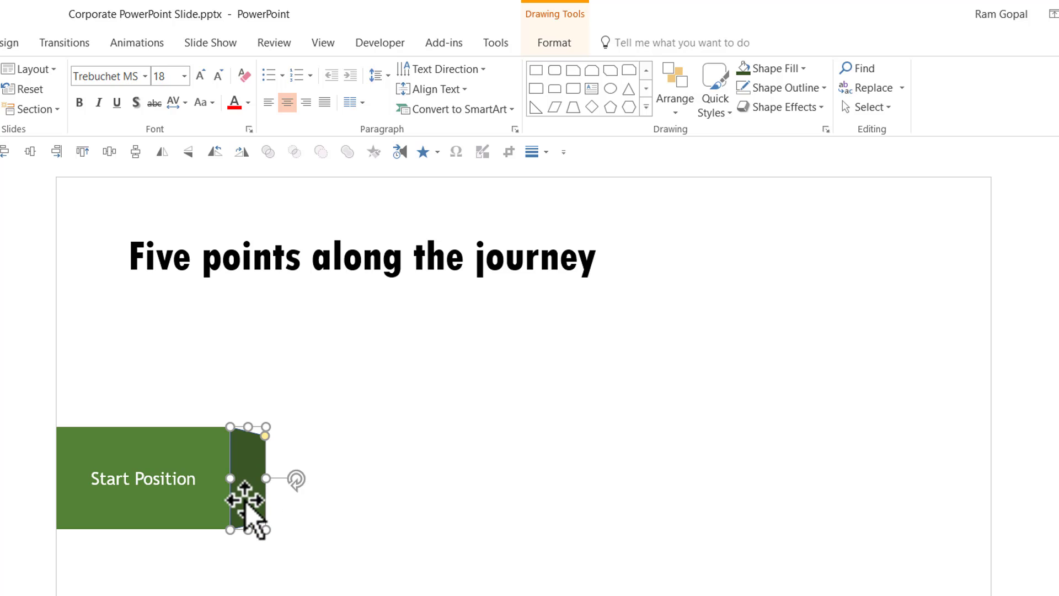
click(807, 89)
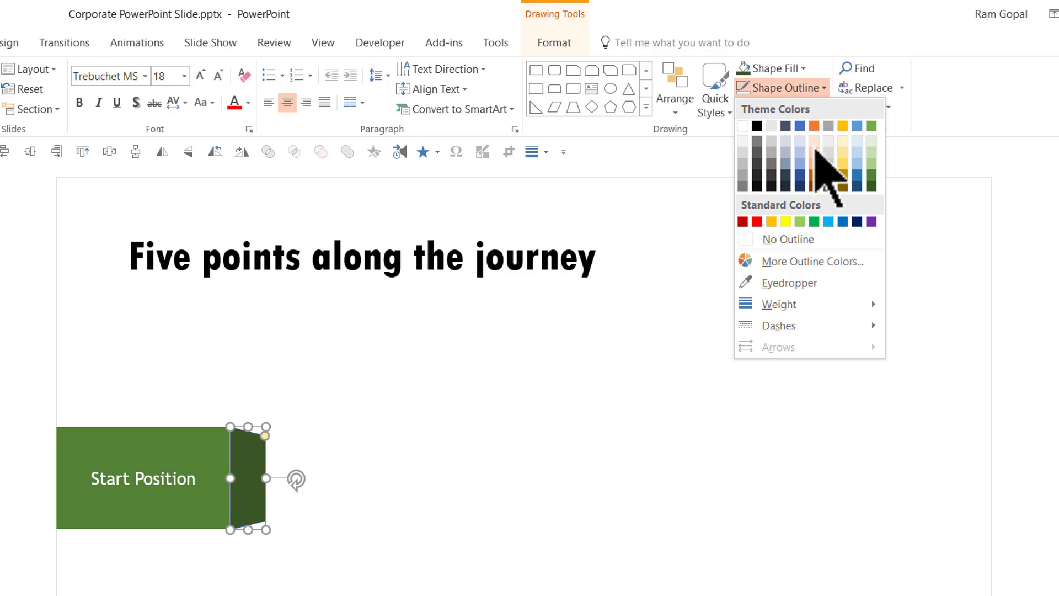
click(816, 241)
click(339, 514)
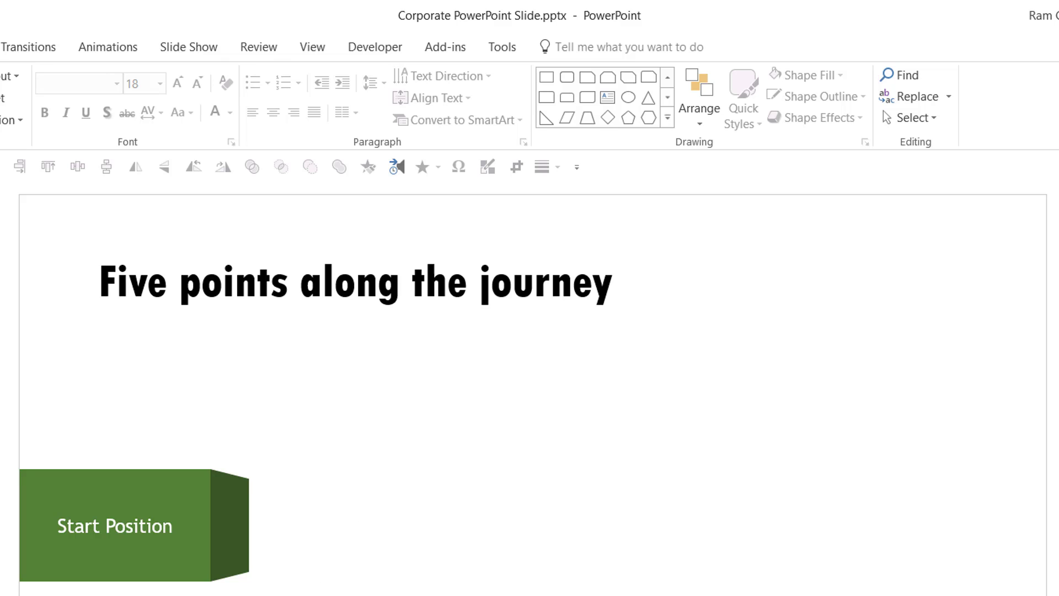
Group the Start Position block with its angled end and move a duplicate to the right.
drag(5, 593, 318, 419)
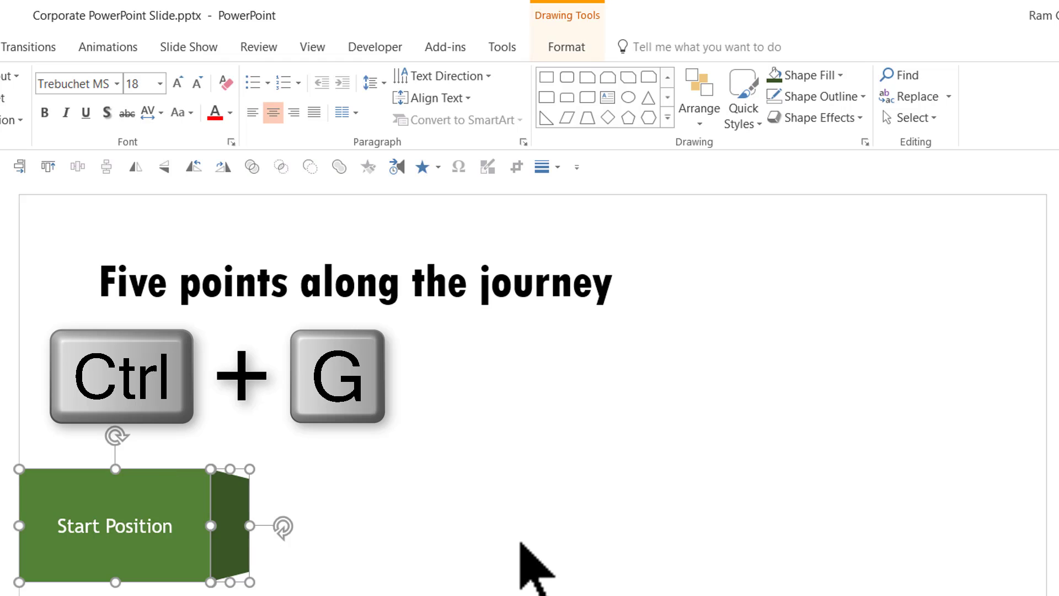
key(ctrl+g)
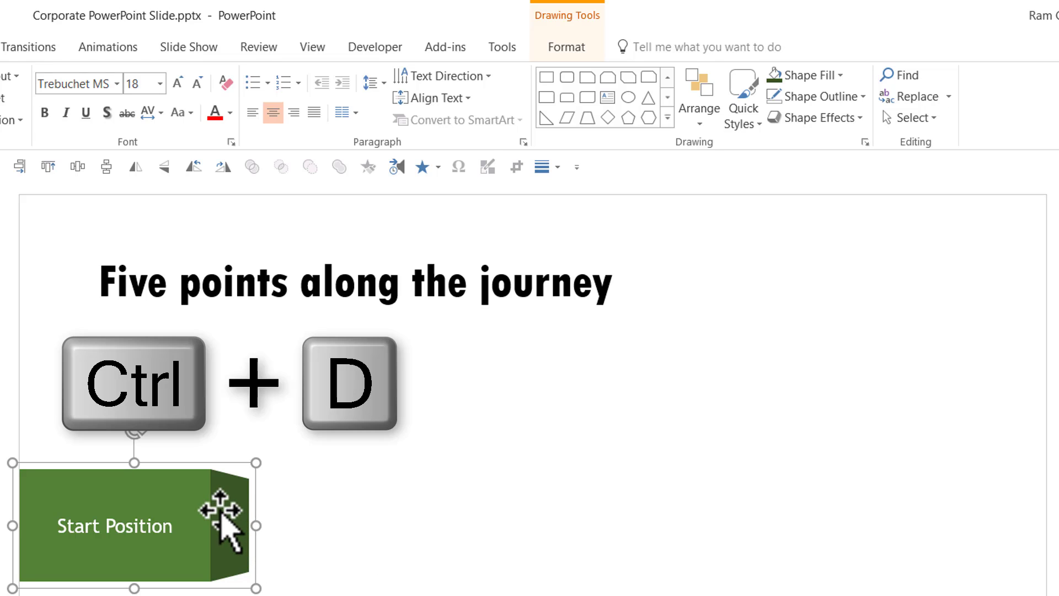
key(ctrl+d)
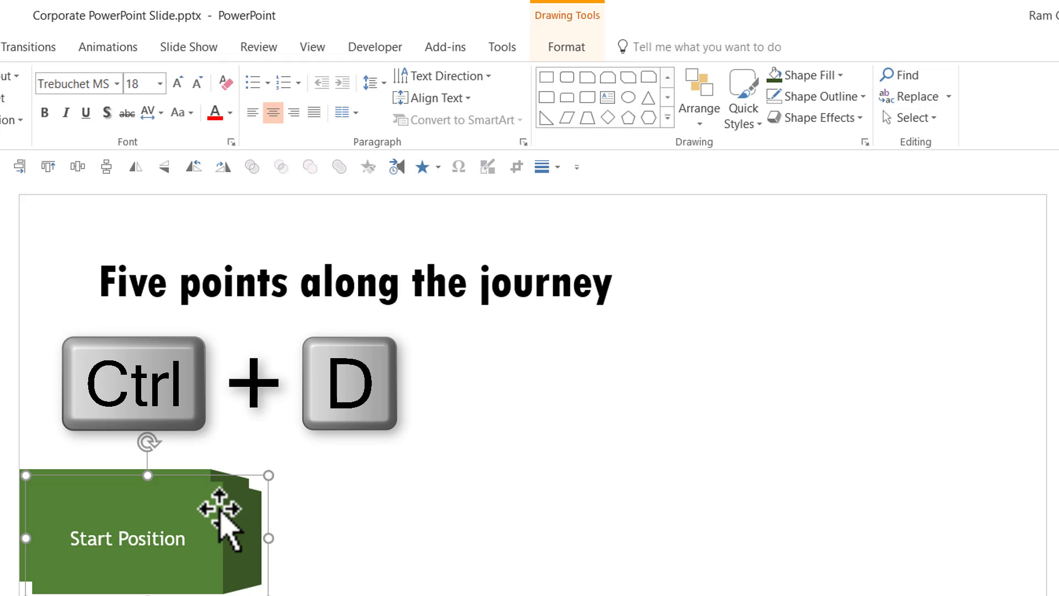
drag(216, 512, 939, 492)
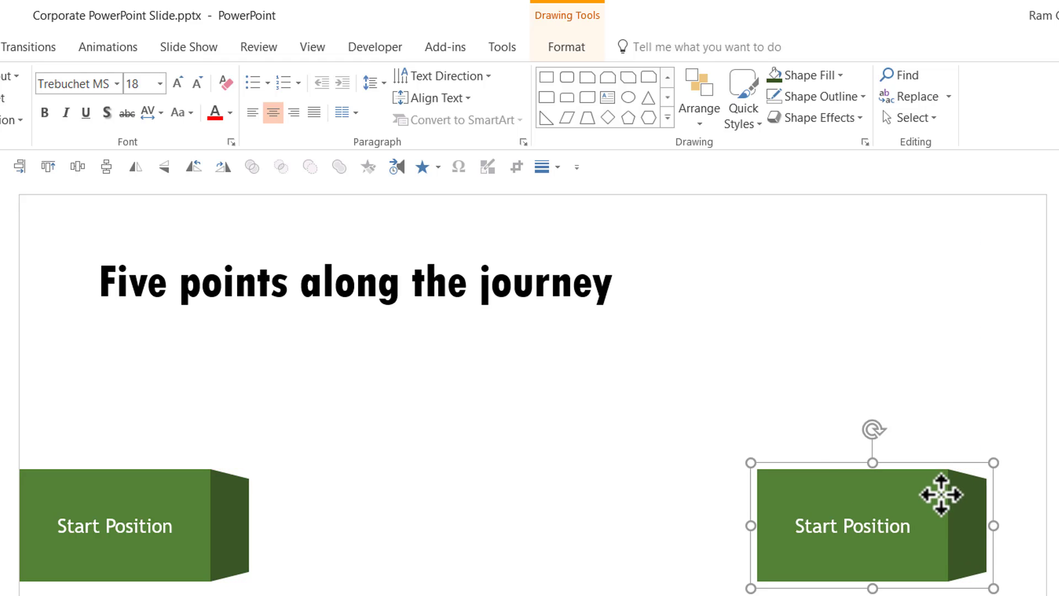
Flip the copy horizontally so its angled end faces left, aligned at the slide's right edge.
click(703, 97)
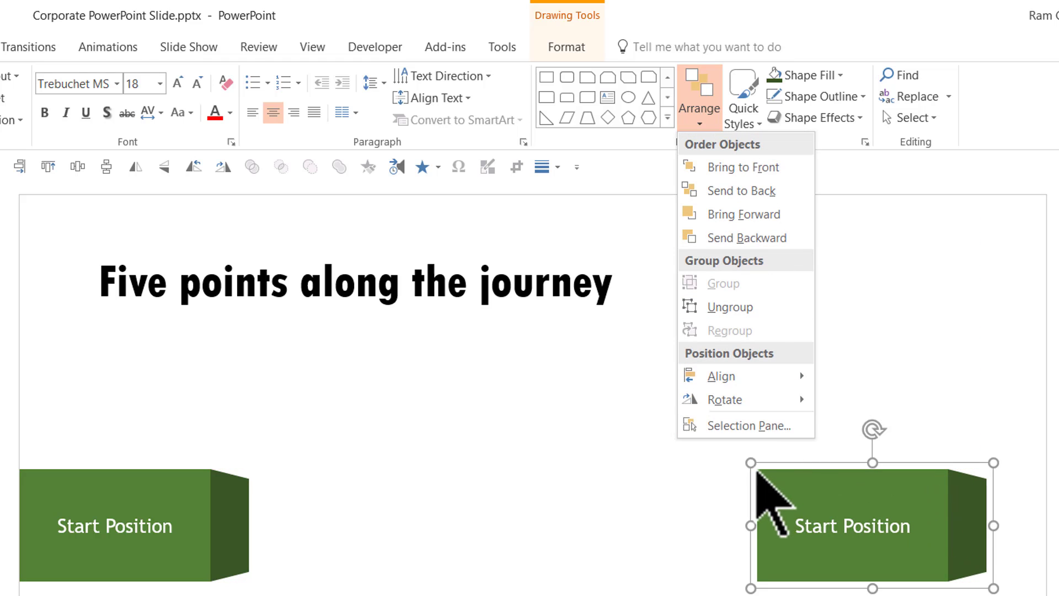
mouse_move(764, 402)
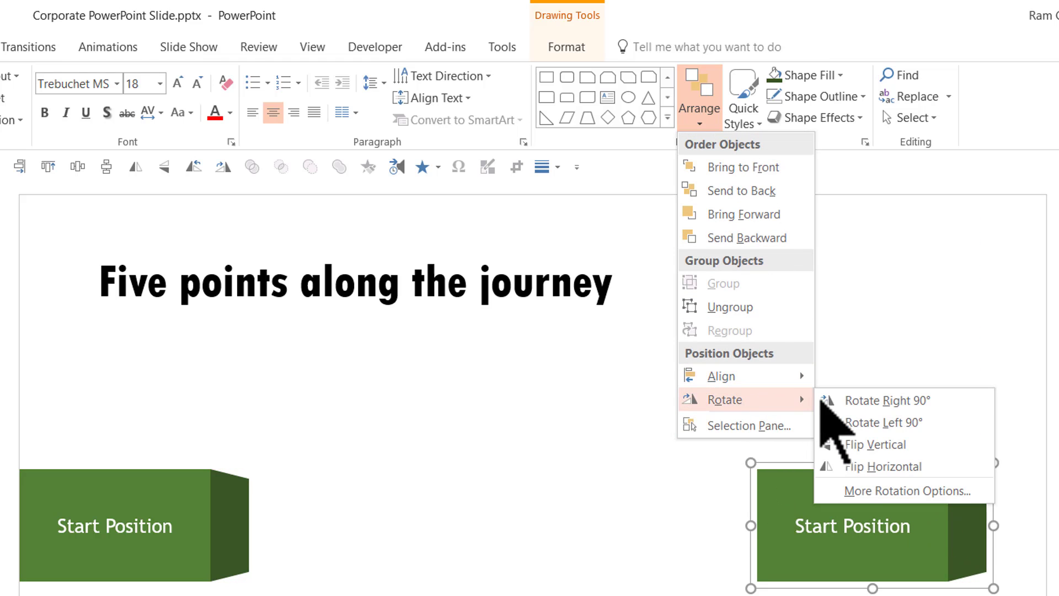
click(882, 466)
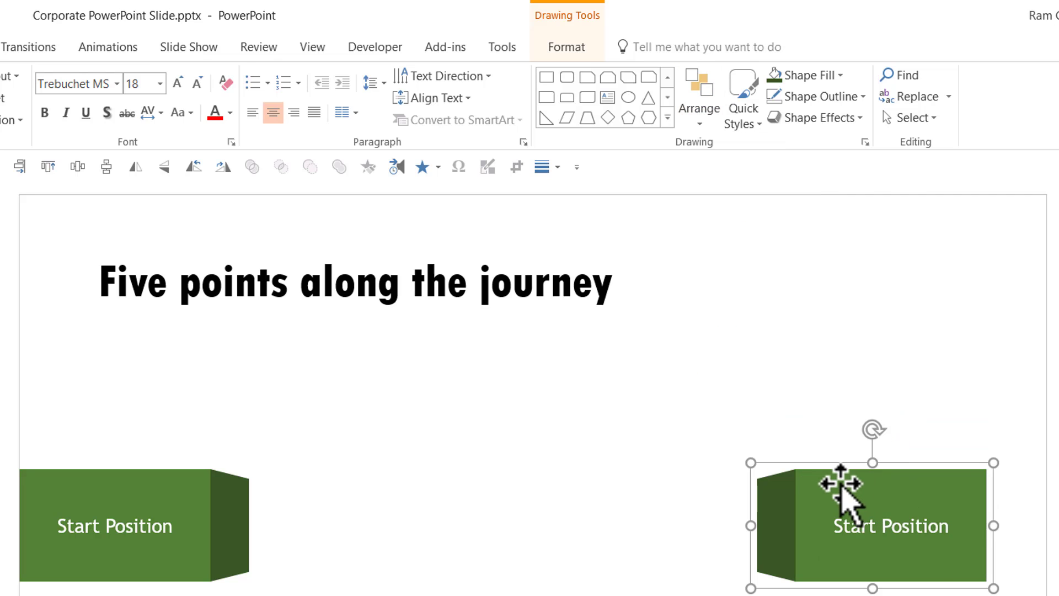
drag(839, 485, 901, 487)
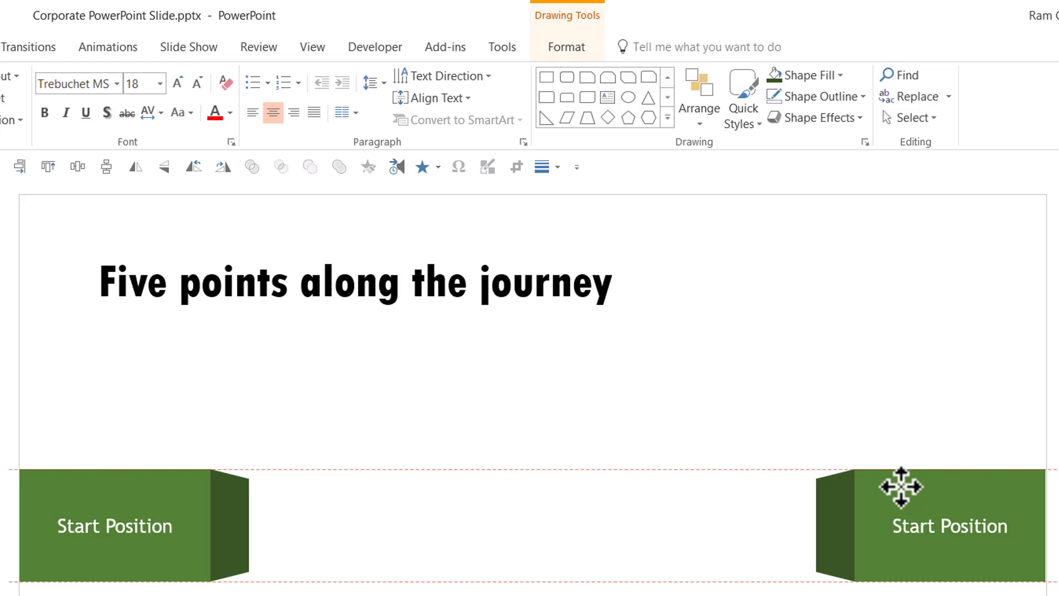
click(901, 487)
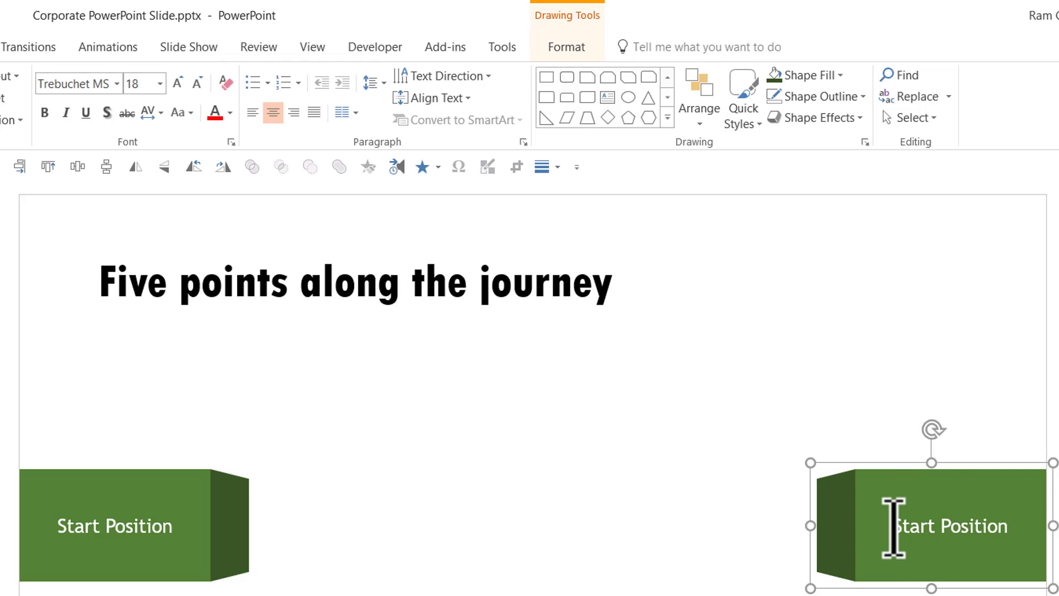
Replace 'Start' with 'End' in the right-hand block's label.
drag(893, 525, 946, 527)
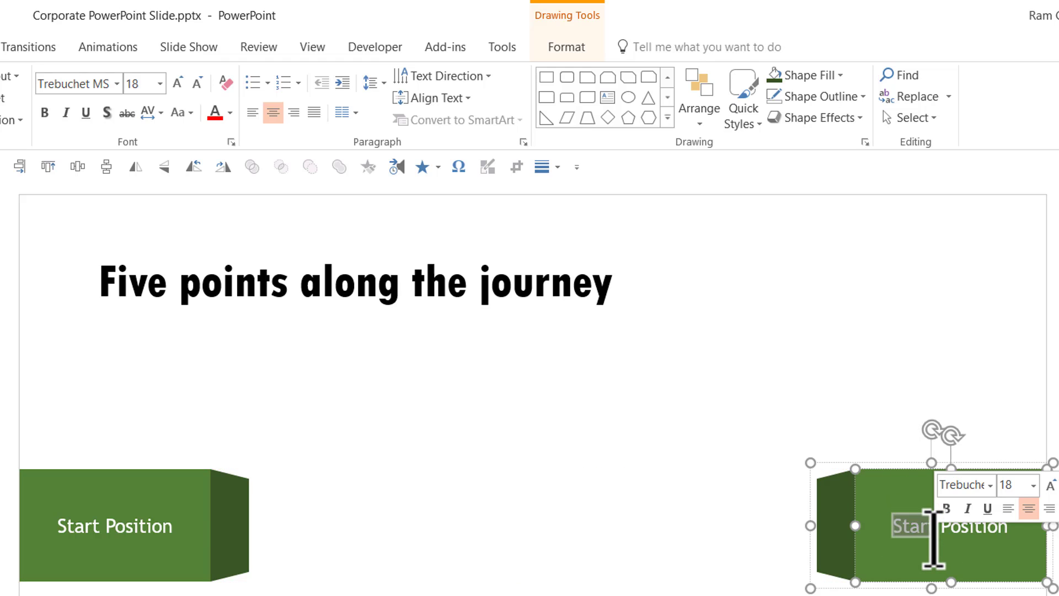
text(End)
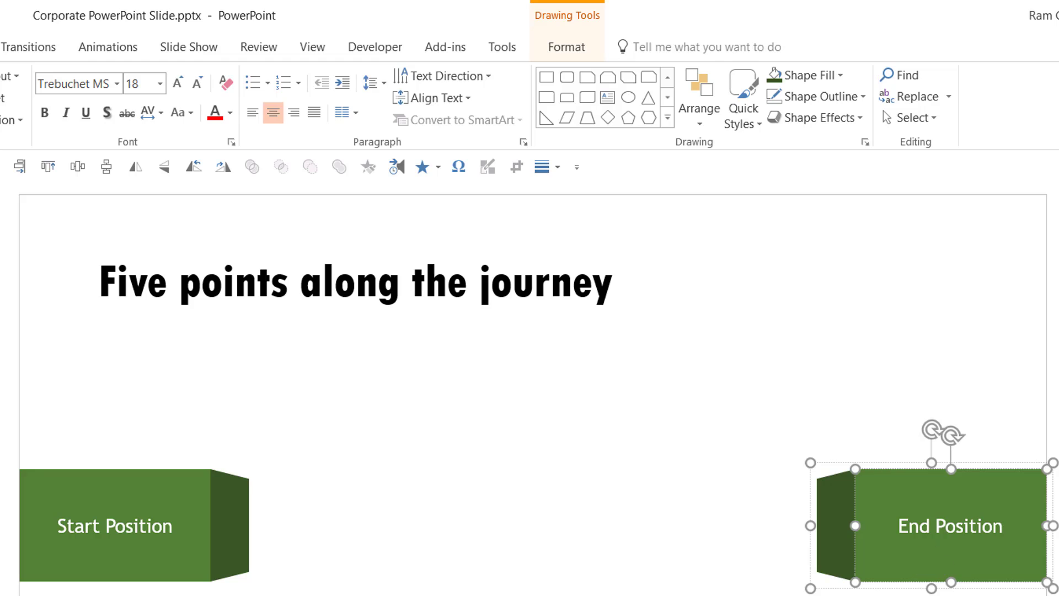
key(Escape)
key(Escape)
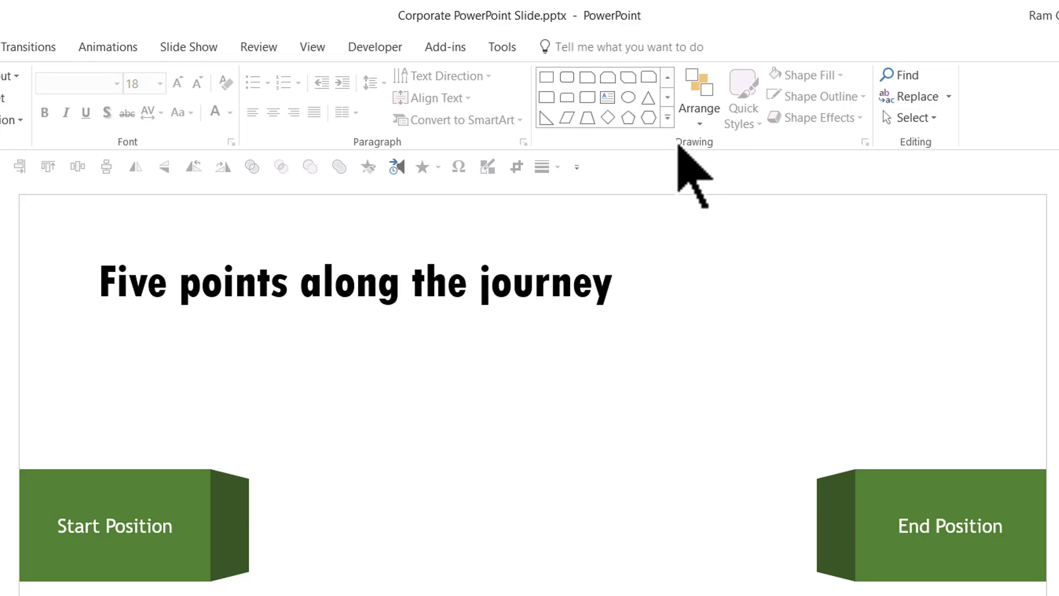
Draw a rectangle spanning the gap between the Start and End Position blocks.
click(667, 118)
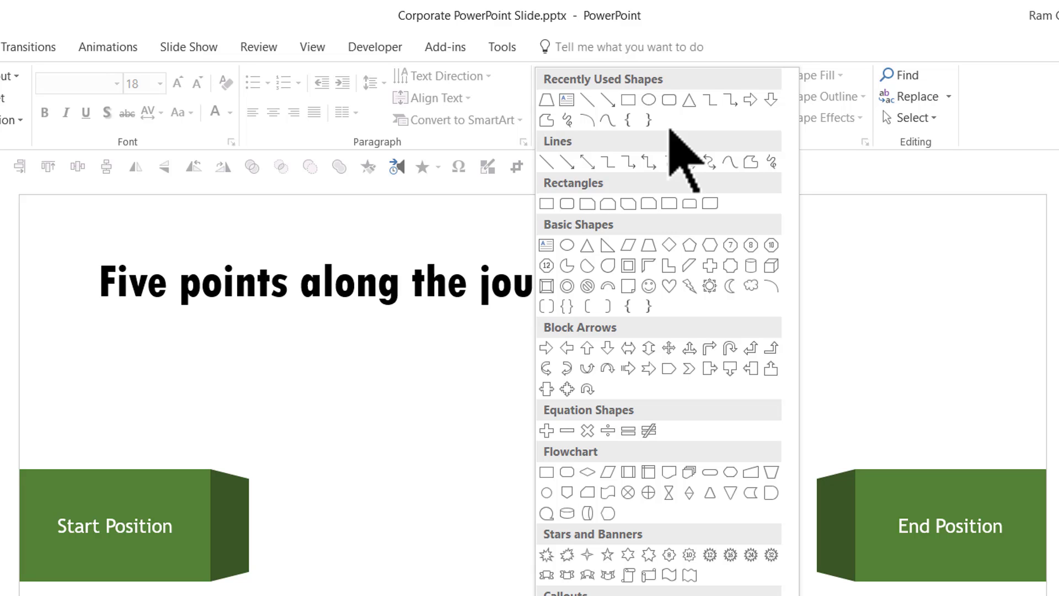
click(547, 203)
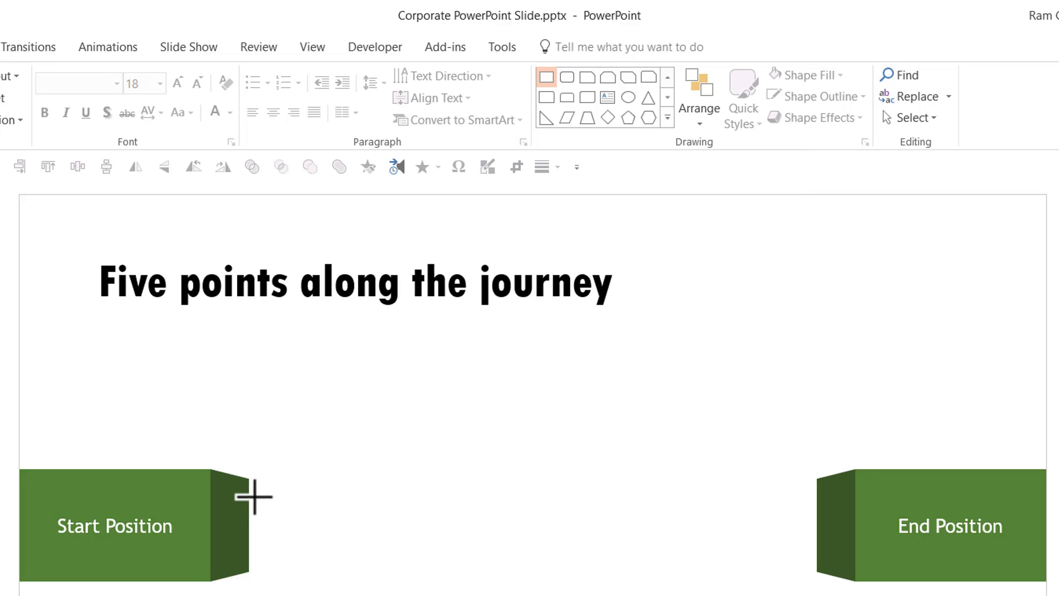
mouse_move(248, 480)
mouse_down()
mouse_move(409, 546)
mouse_move(816, 579)
mouse_move(817, 563)
mouse_move(818, 572)
mouse_up()
drag(533, 480, 535, 478)
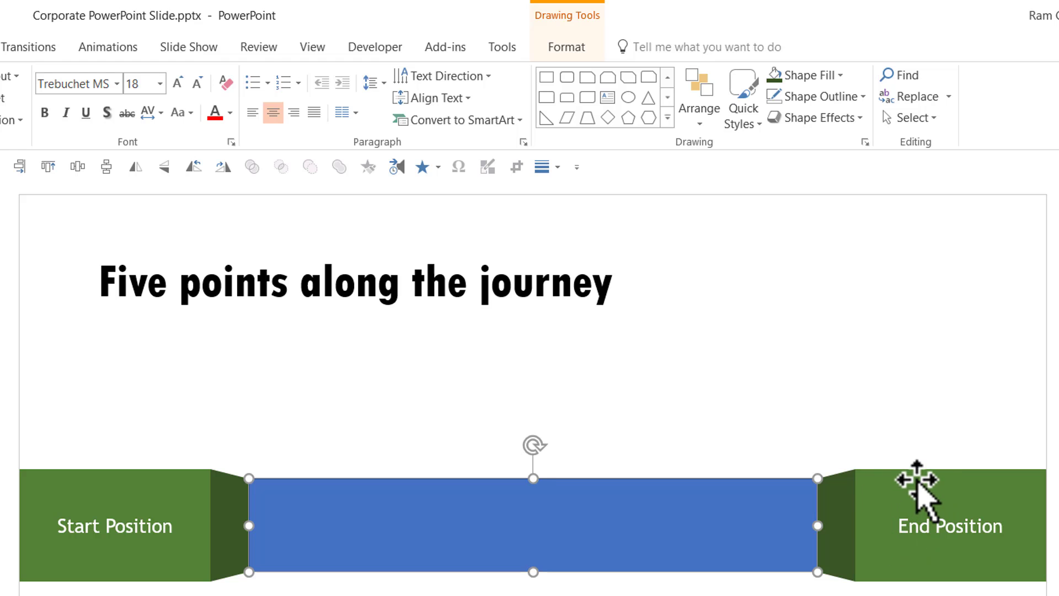
Fill the rectangle with Green Accent 6 Lighter 40% and set No Outline.
click(820, 97)
click(818, 76)
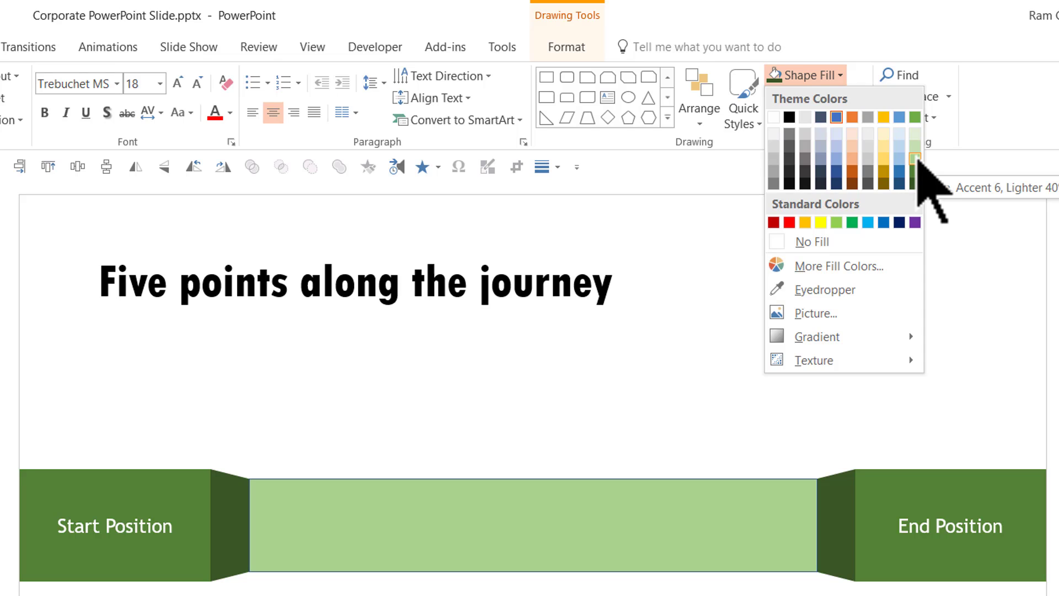
click(915, 158)
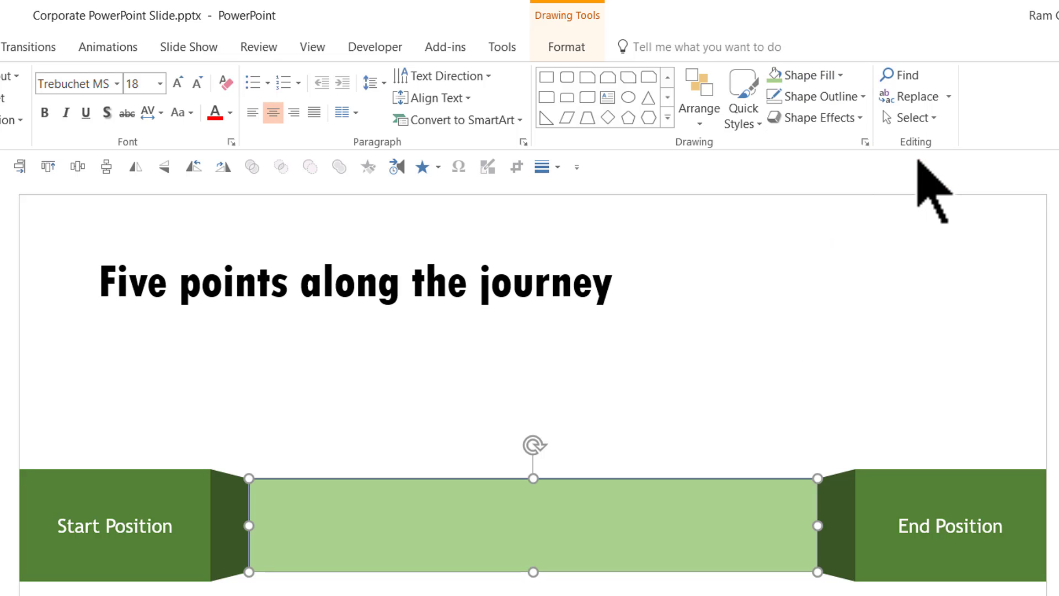
click(828, 96)
click(861, 270)
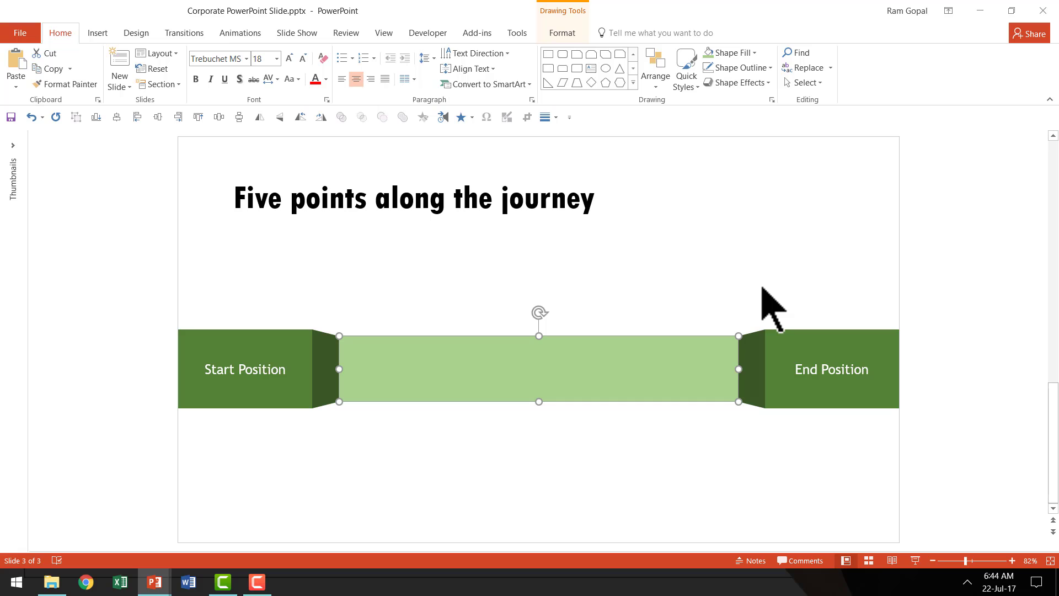
Compare with example slide 2, then recolour the connecting bar a paler theme green.
scroll(772, 309, up, 1)
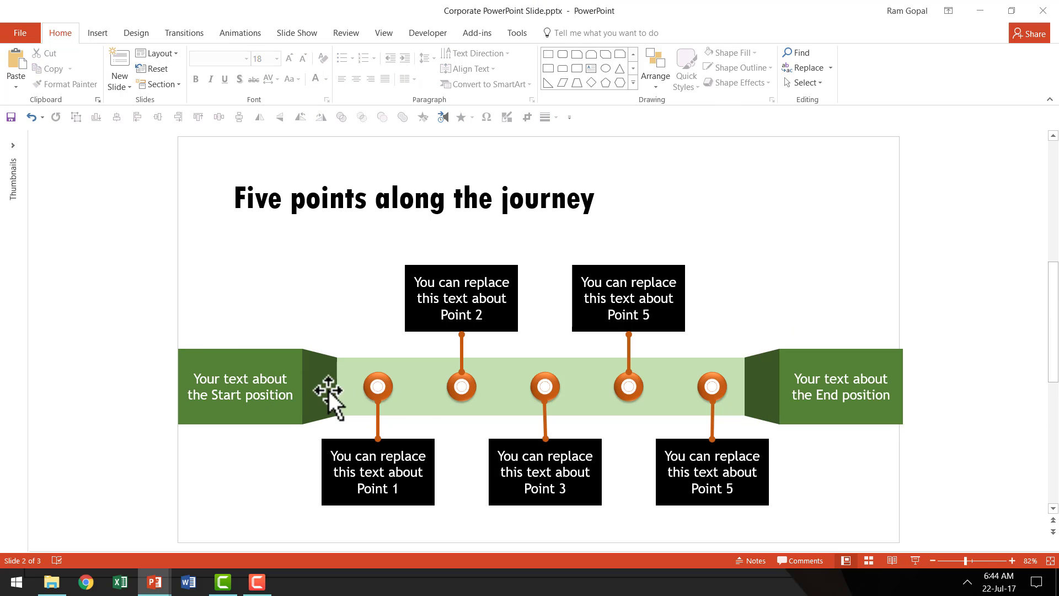
scroll(750, 363, down, 1)
click(690, 354)
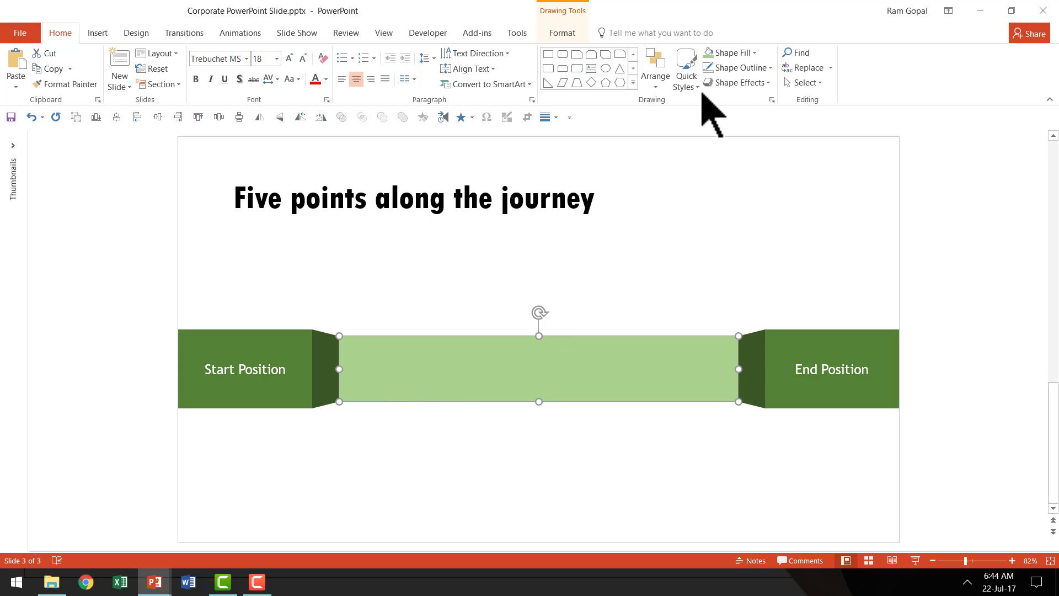
click(731, 52)
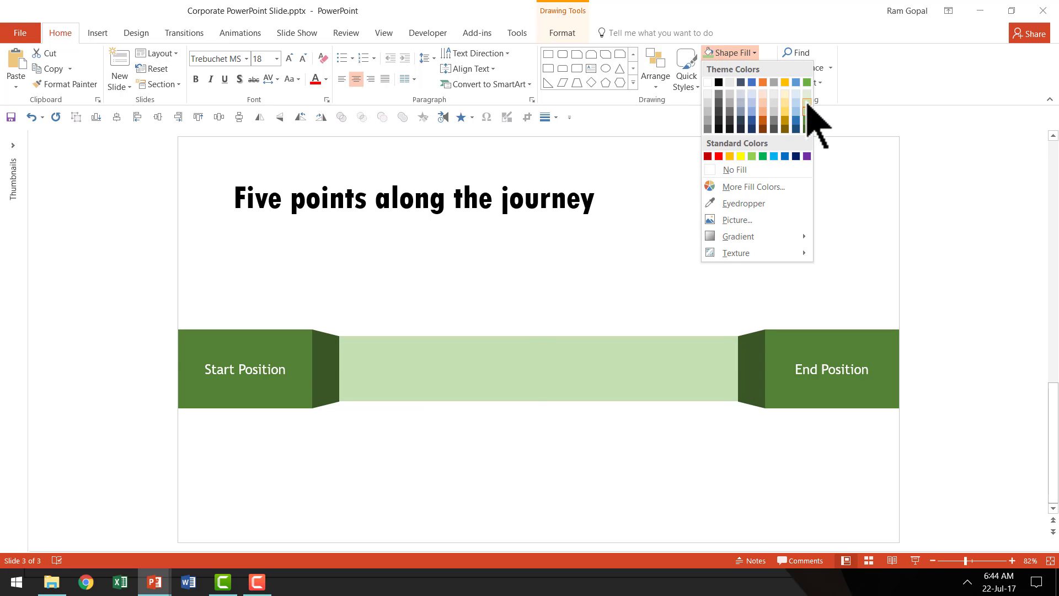
click(807, 104)
click(793, 432)
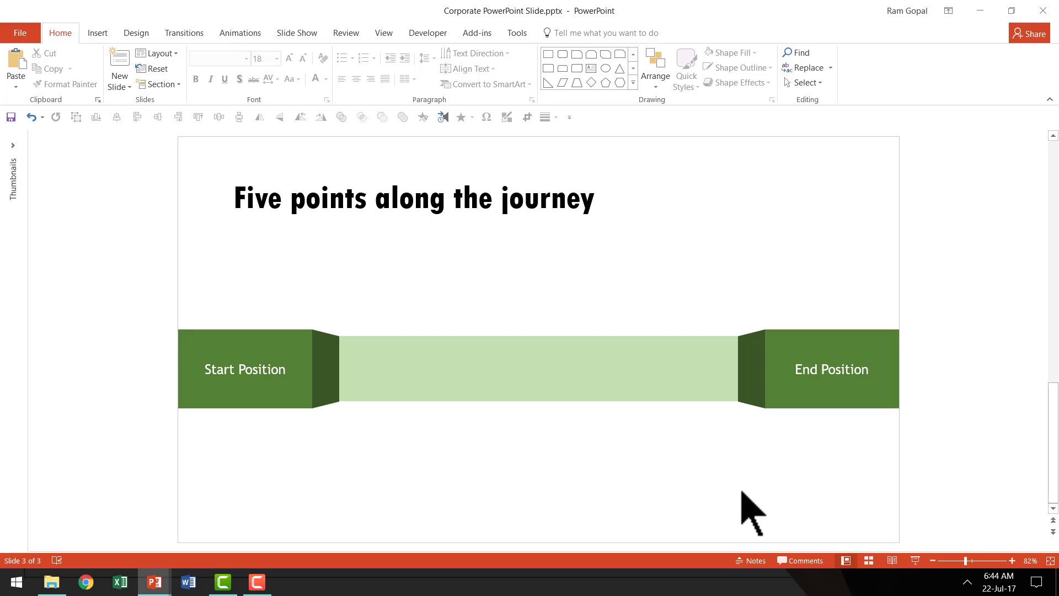
click(620, 363)
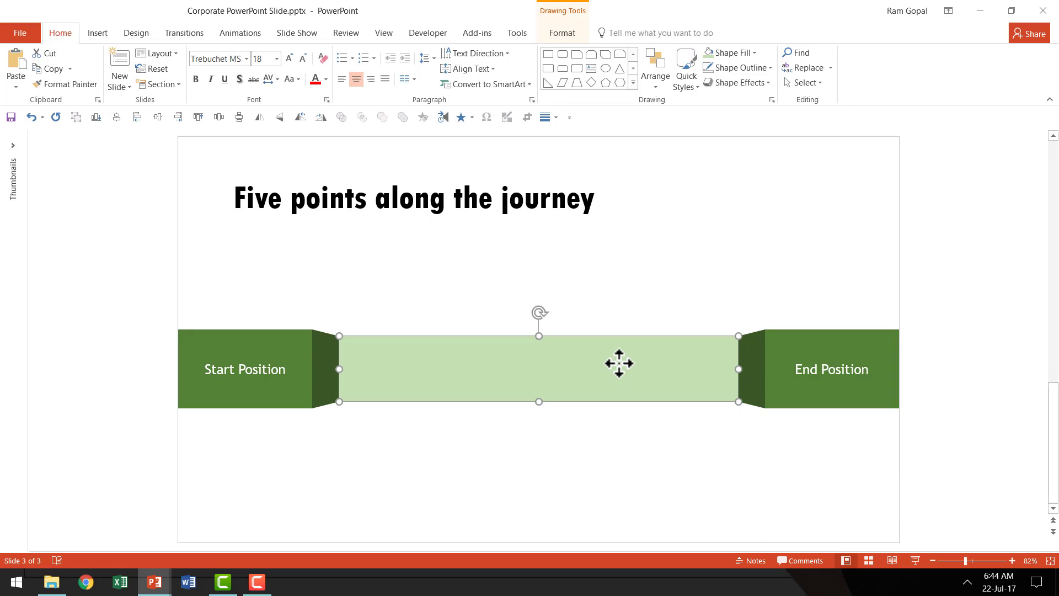
shift+click(810, 336)
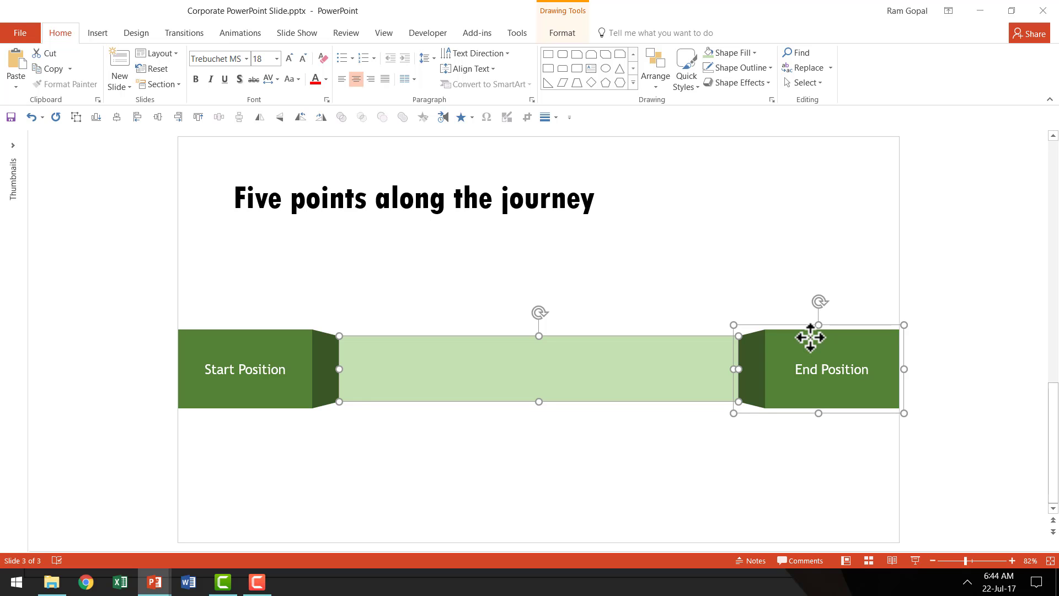